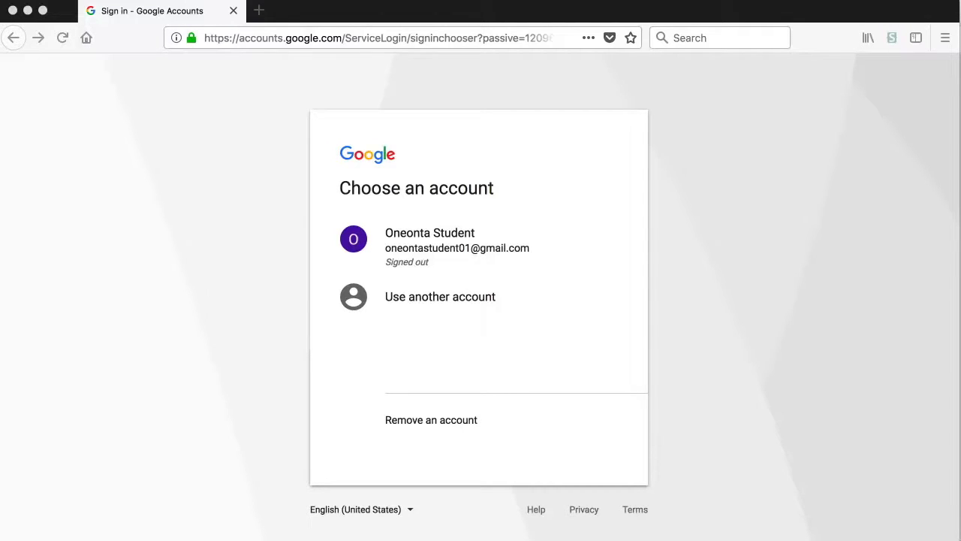
Sign in to Google with the saved student account and its password
left_click(432, 250)
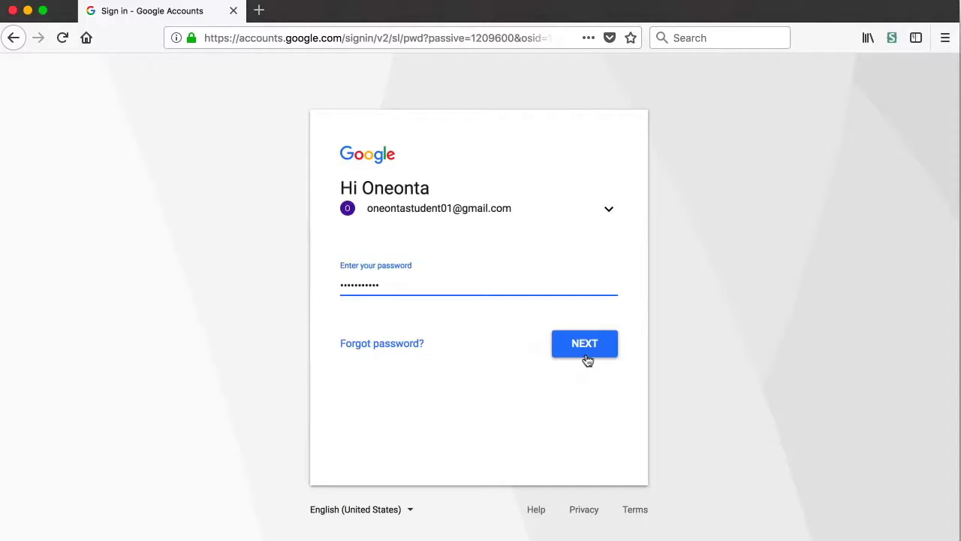
left_click(586, 344)
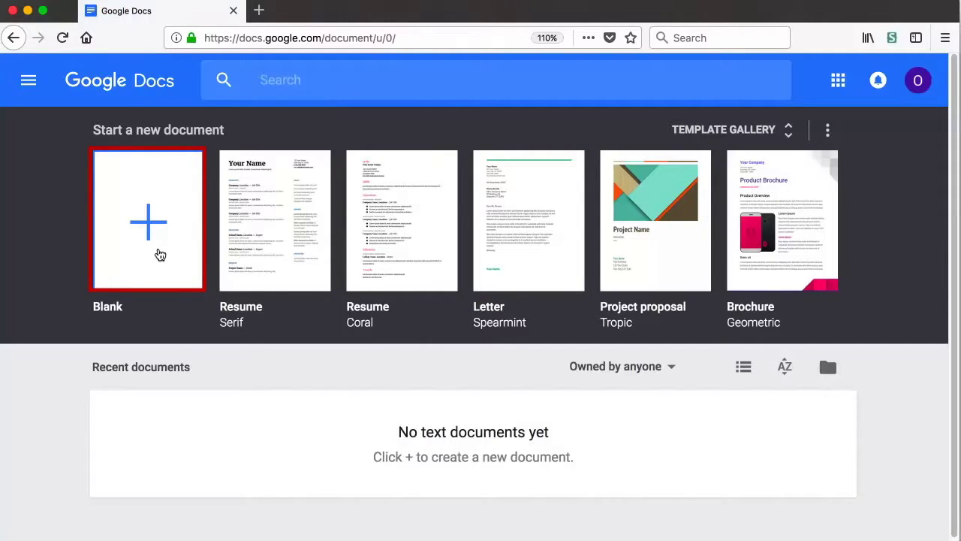
Create a new document from the Blank template on the Docs home page
left_click(160, 255)
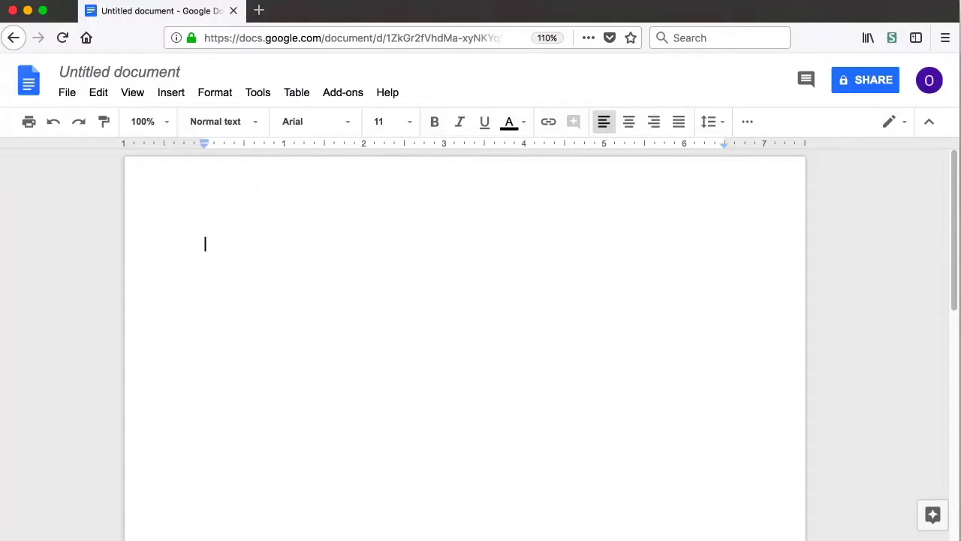
Reach the Upload tab of File > Open and launch the computer's file browser
left_click(68, 93)
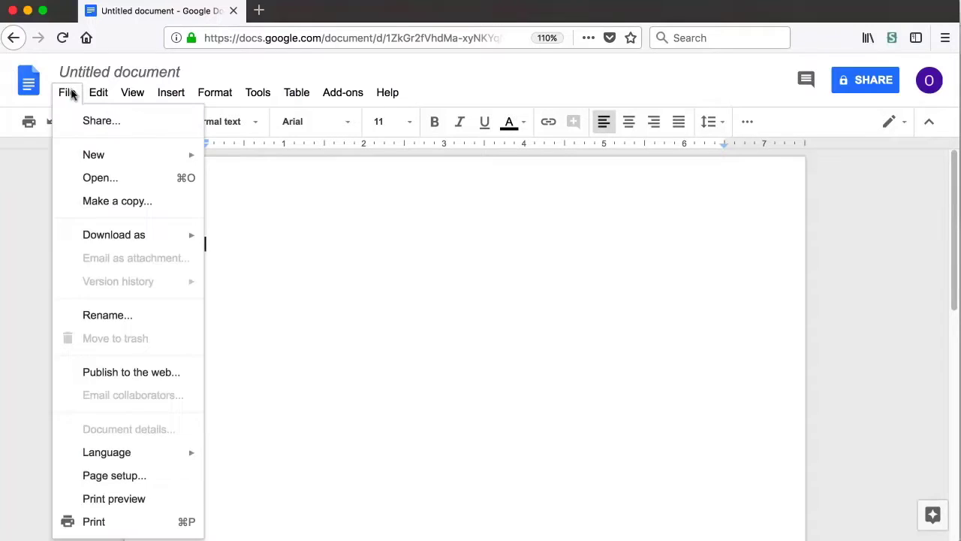
left_click(97, 178)
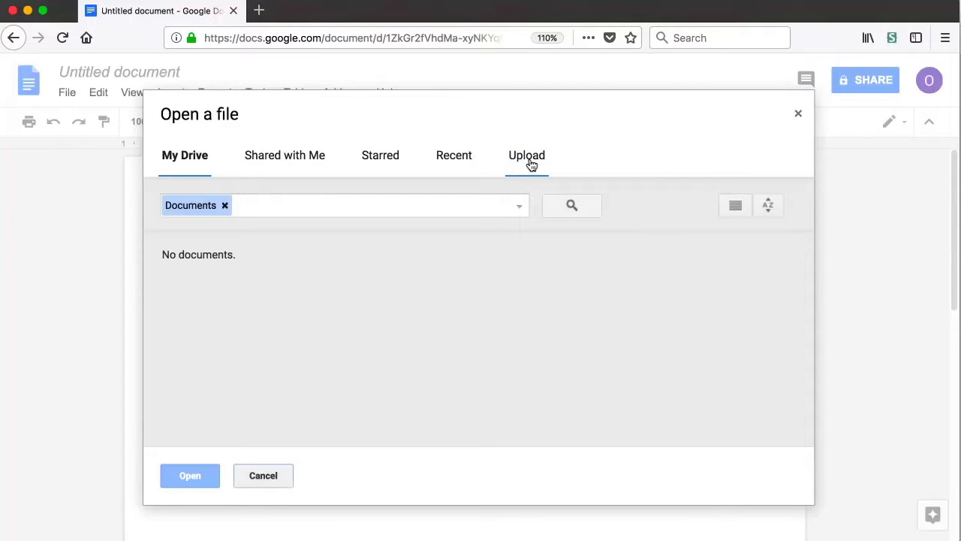
left_click(531, 163)
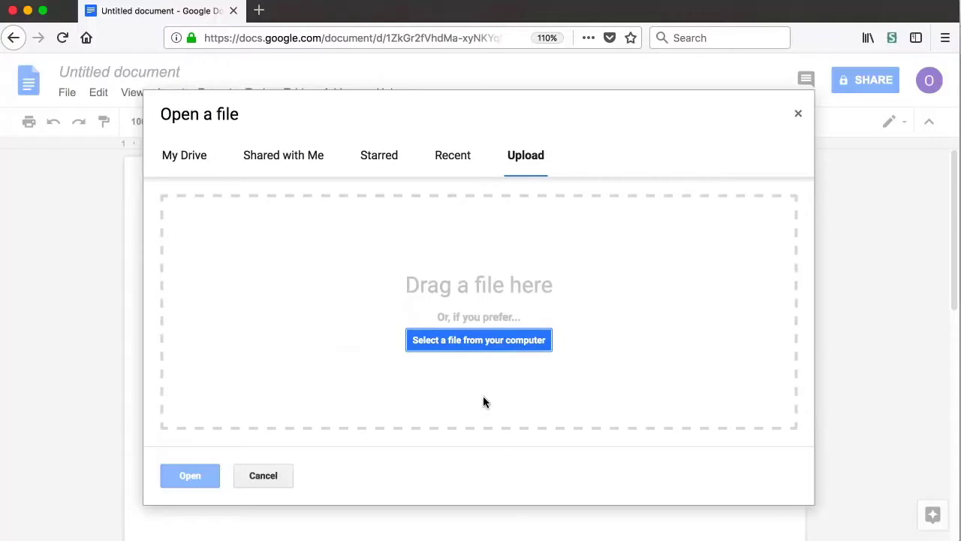
left_click(490, 340)
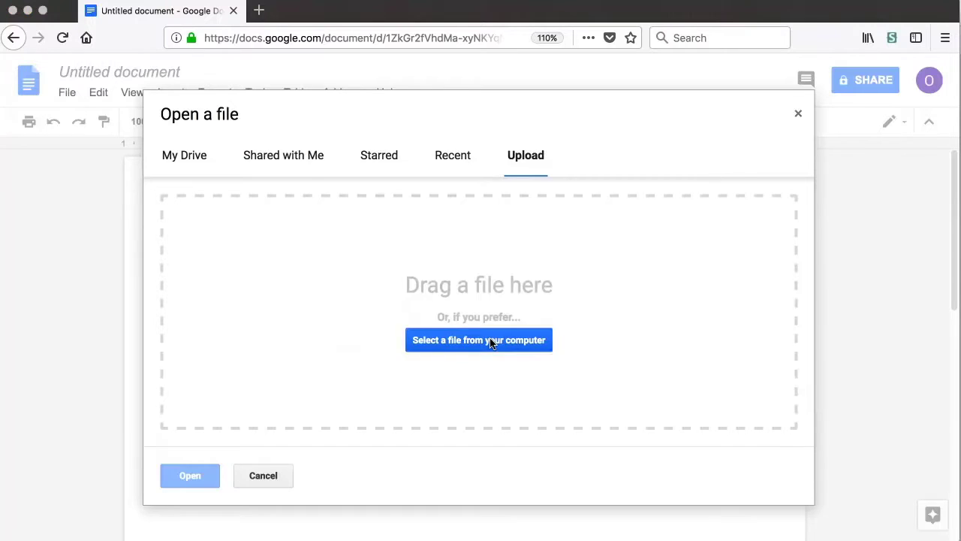
Upload GenderEquality.docx from the Downloads folder into Google Docs
left_click_drag(809, 286, 809, 296)
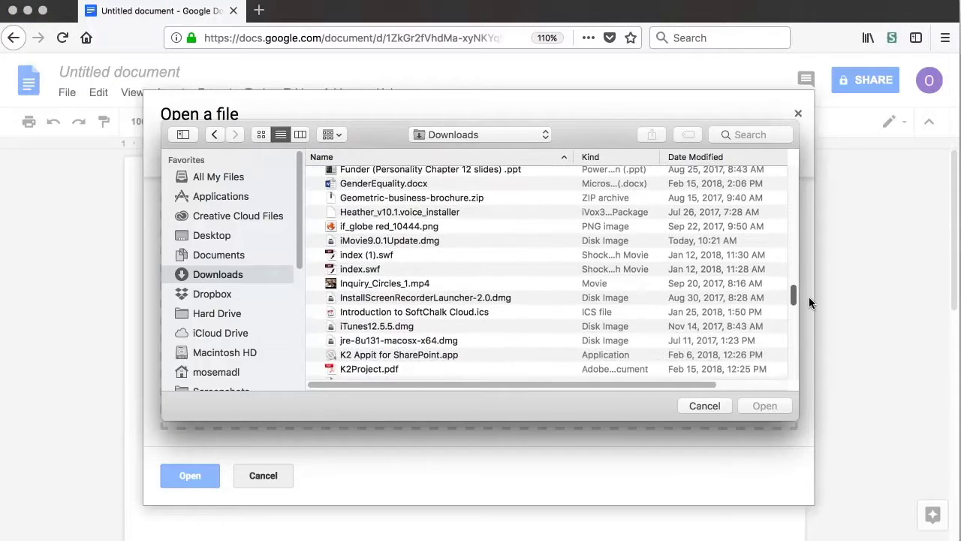
left_click(376, 184)
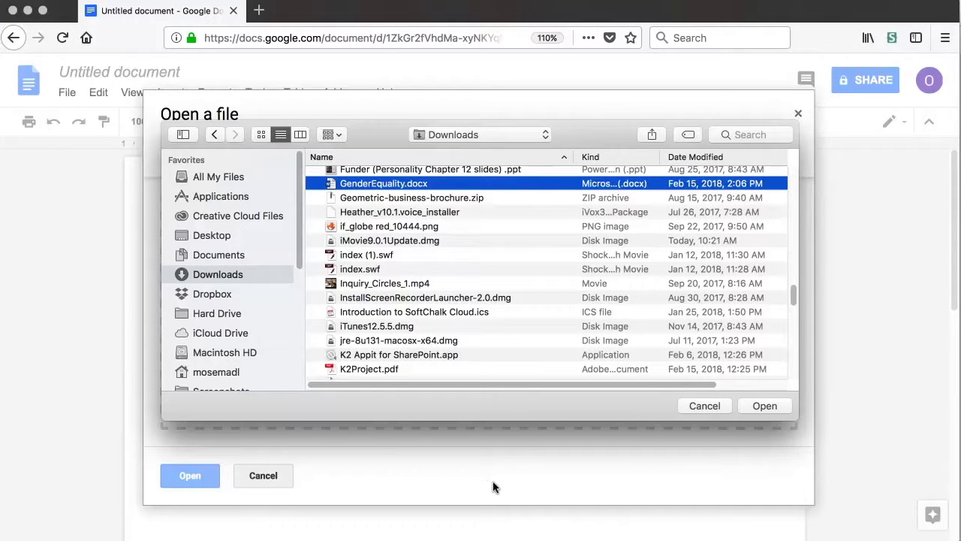
left_click(764, 406)
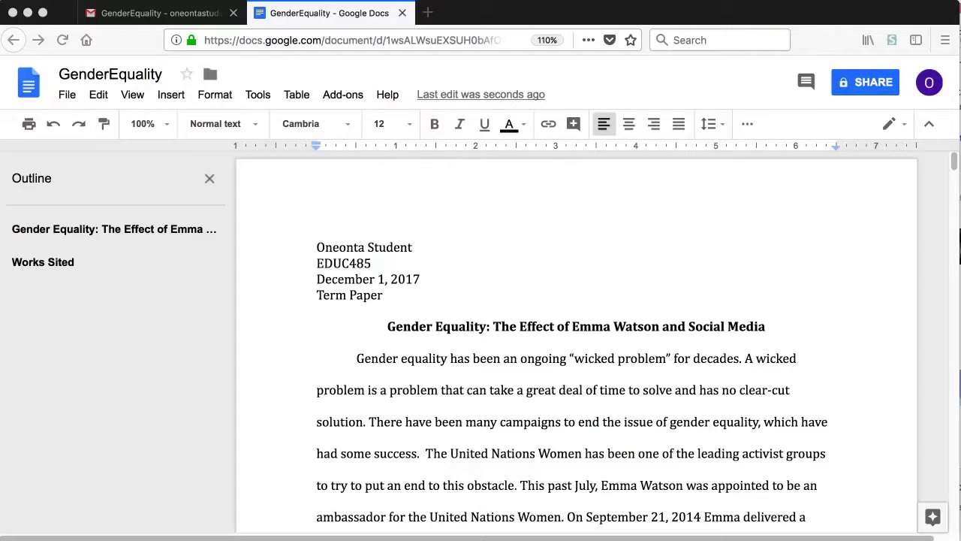
Bring up the Share with others dialog for the GenderEquality document
left_click(864, 89)
left_click(868, 89)
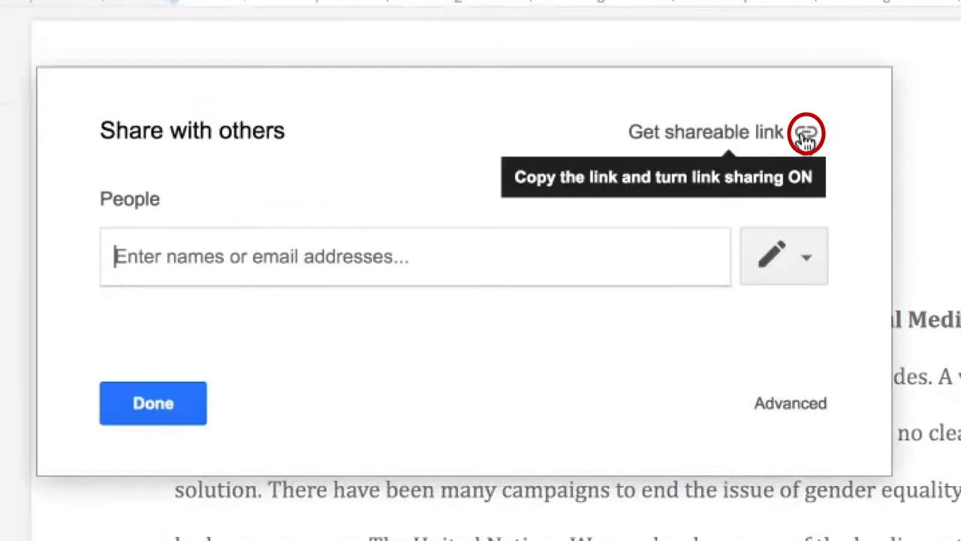
Set link sharing to 'Anyone with the link can comment', copy the link, and click Done
left_click(806, 138)
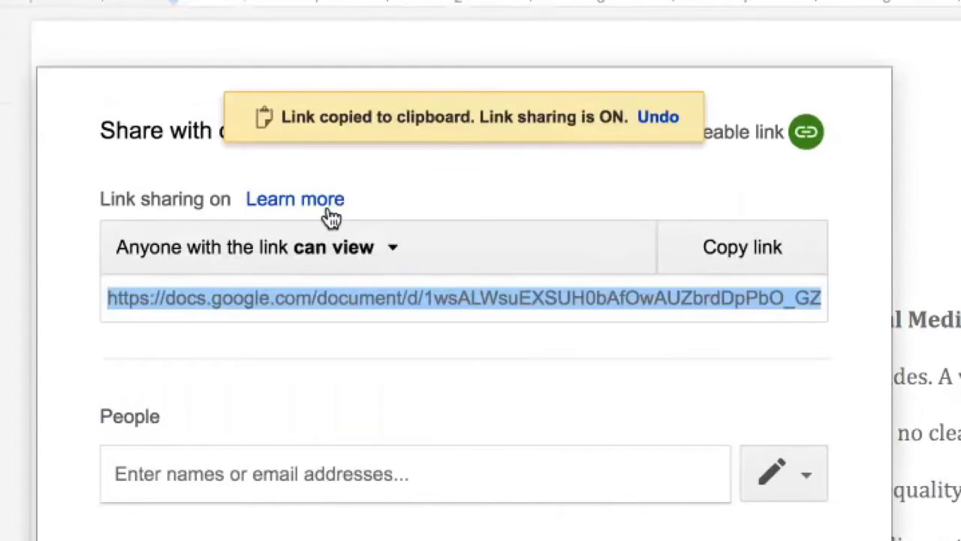
left_click(345, 259)
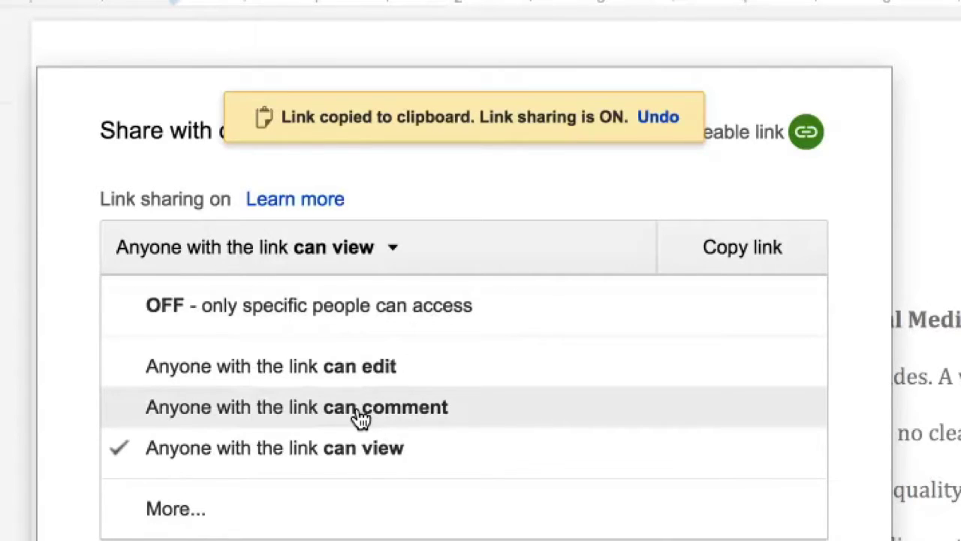
left_click(361, 419)
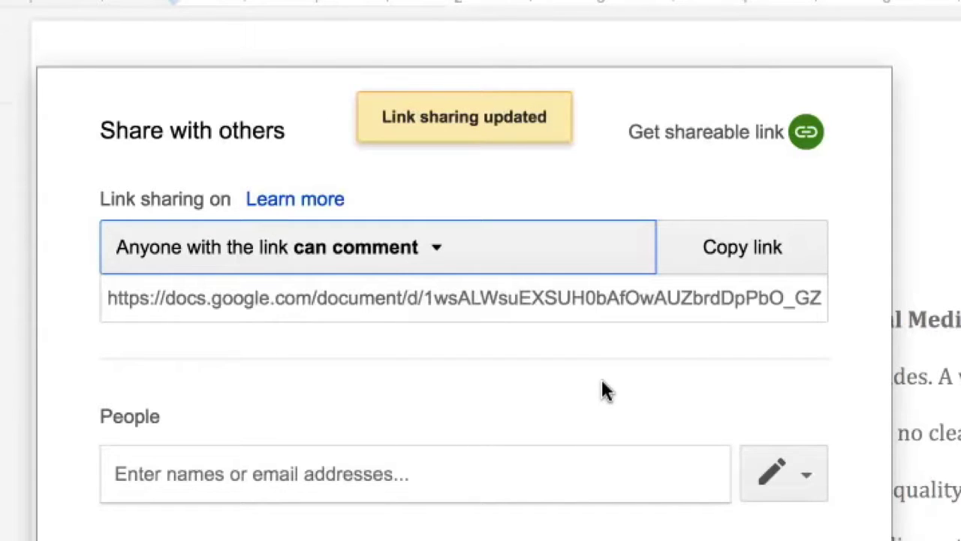
left_click(743, 255)
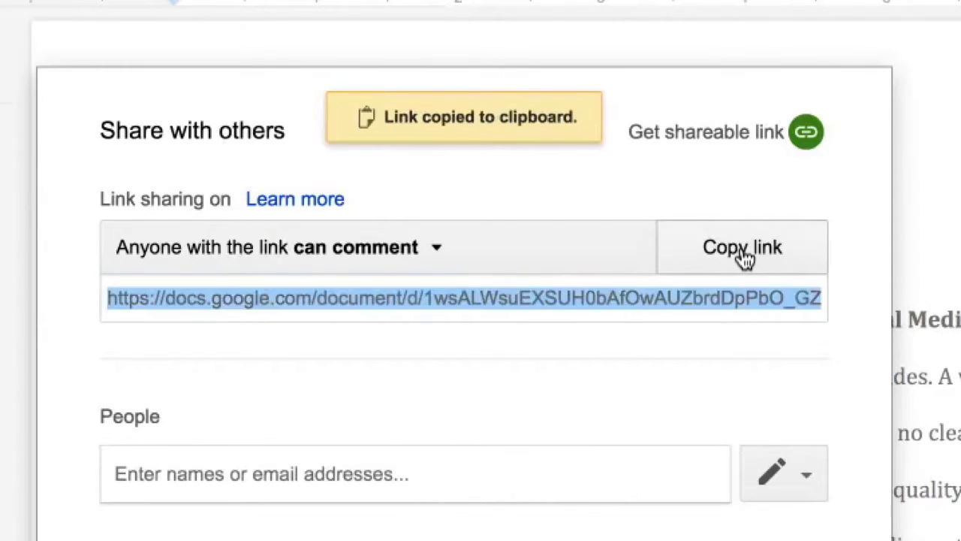
left_click(744, 258)
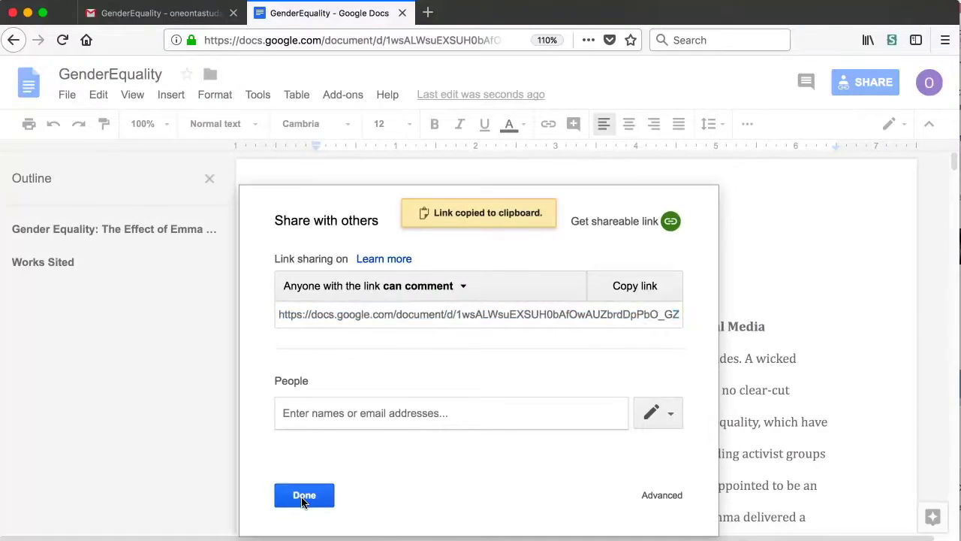
left_click(324, 488)
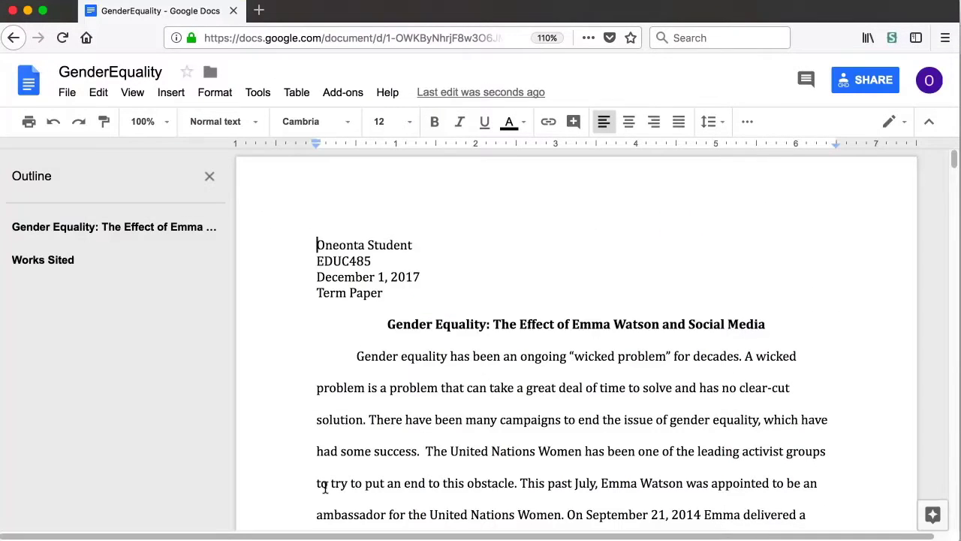
Go back to the Google Docs home page and scroll down to Recent documents
left_click(30, 88)
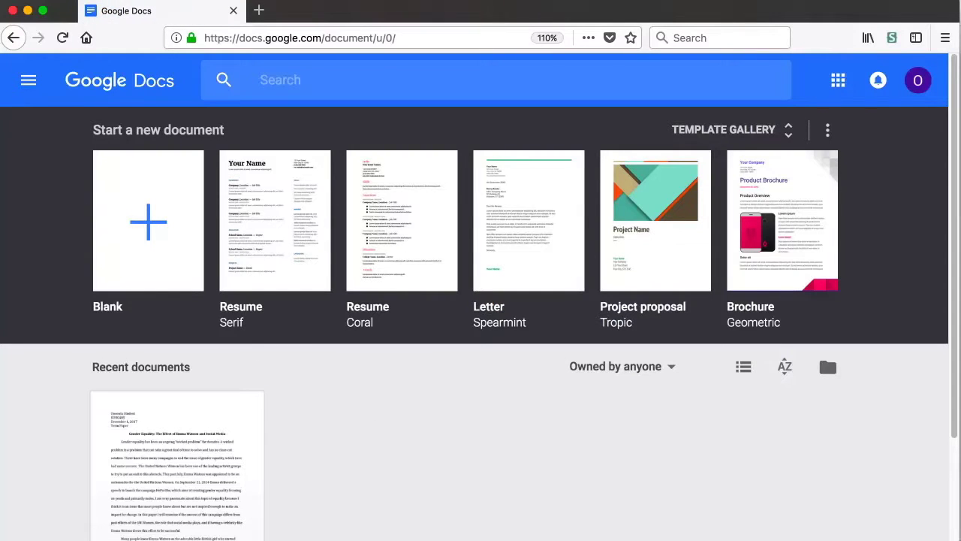
left_click_drag(952, 446, 950, 497)
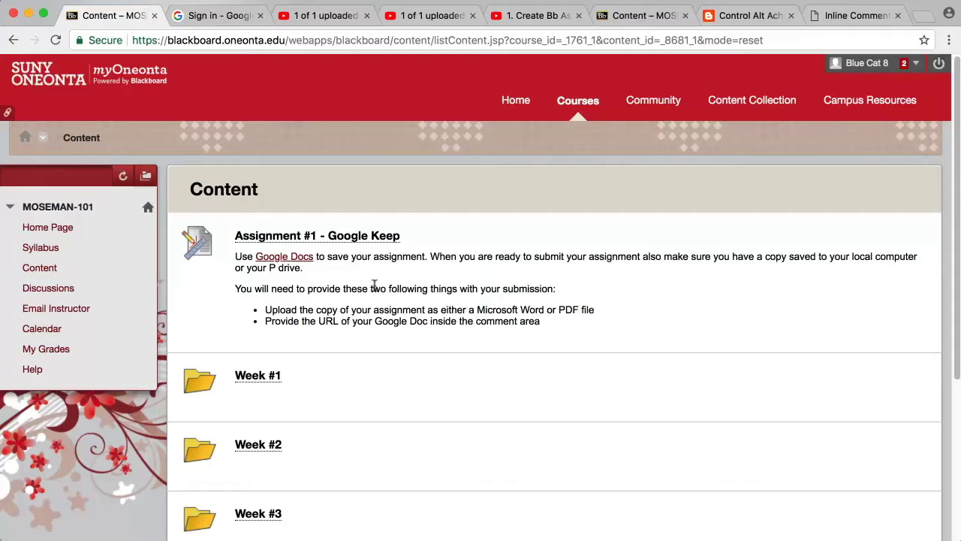
Open 'Assignment #1 - Google Keep' and scroll down to its Assignment Submission area
left_click(370, 245)
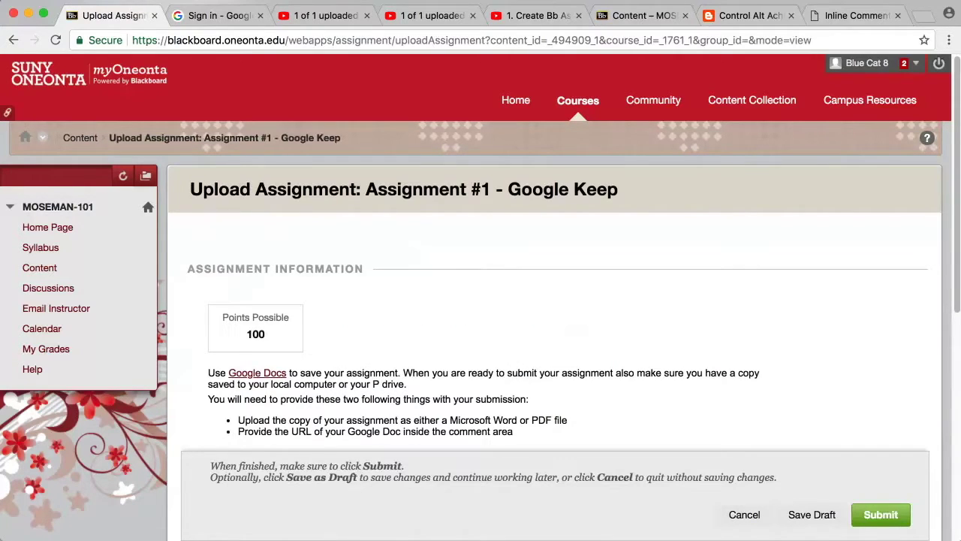
left_click(958, 279)
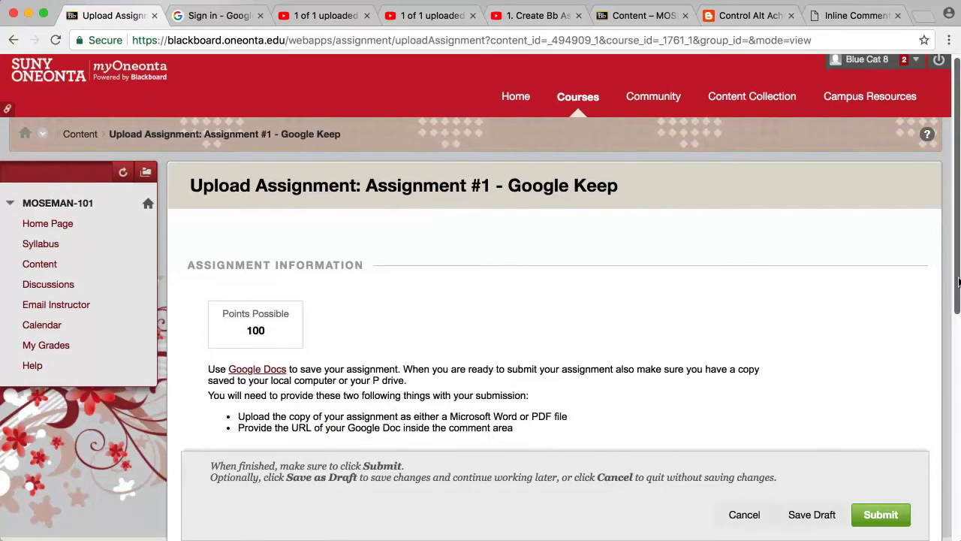
left_click_drag(959, 279, 950, 505)
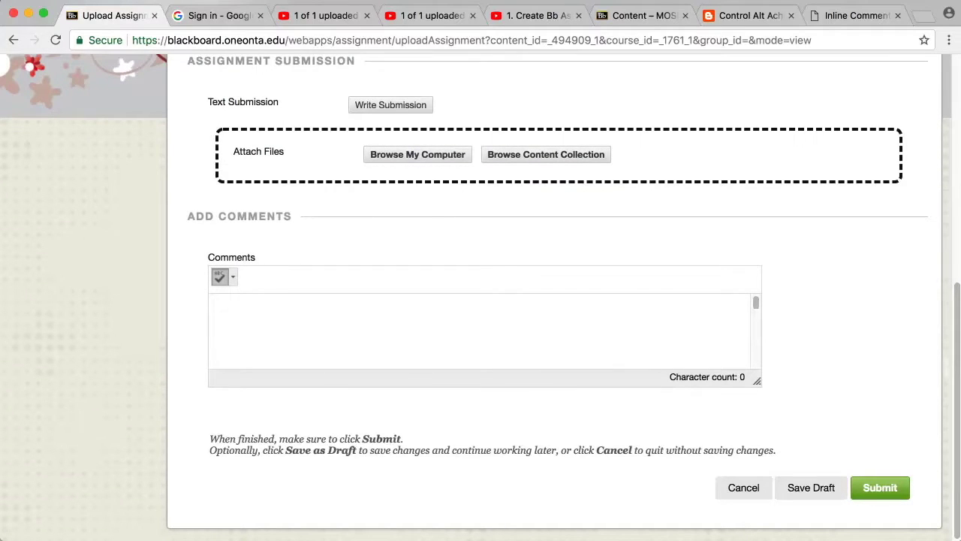
Attach GenderEquality.docx from Downloads via Browse My Computer
left_click(436, 154)
scroll(900, 300, "down", 5)
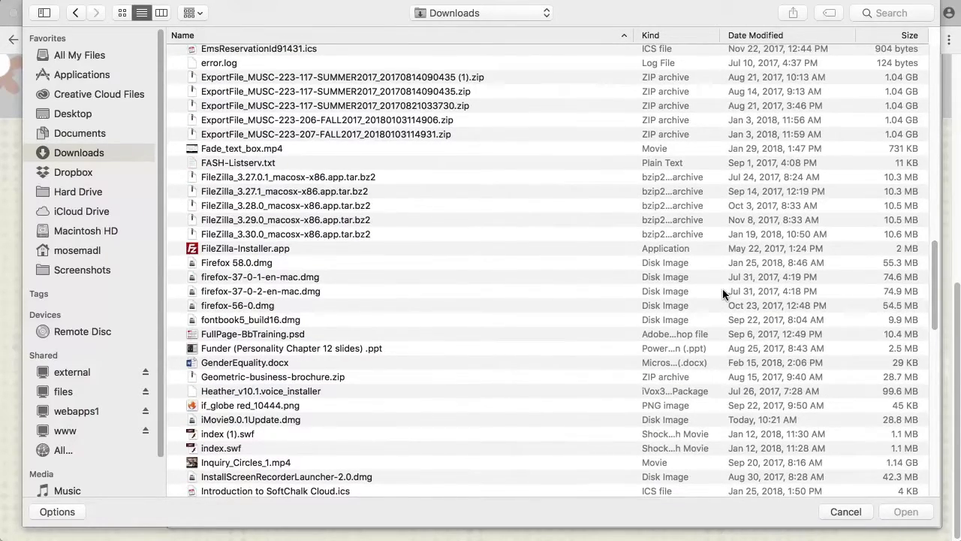
left_click(268, 367)
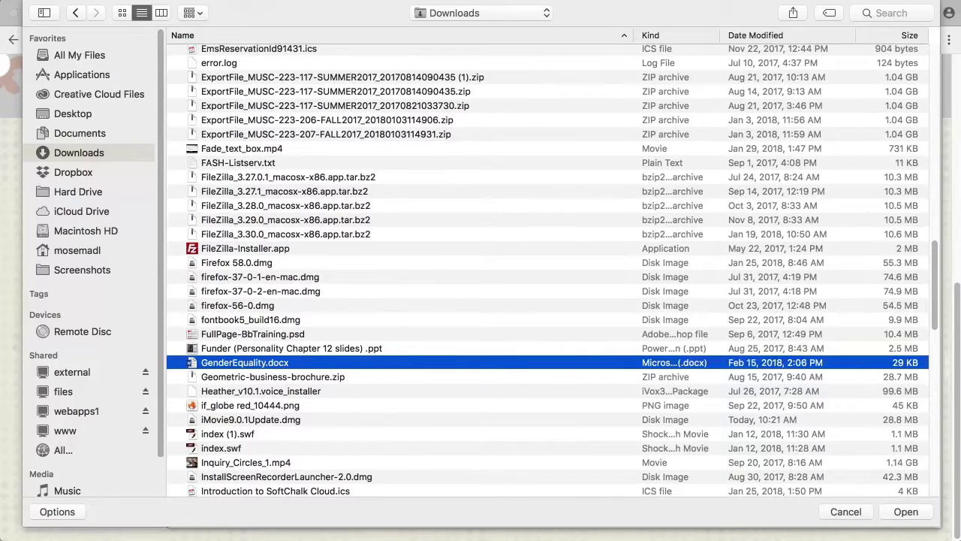
left_click(906, 511)
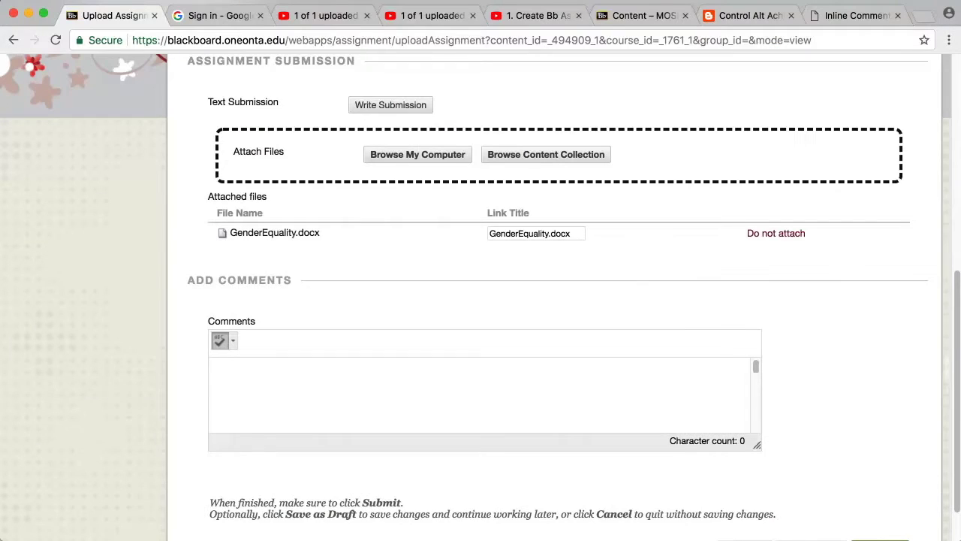
Paste the Google Docs share link into Comments and submit Assignment #1
left_click(540, 386)
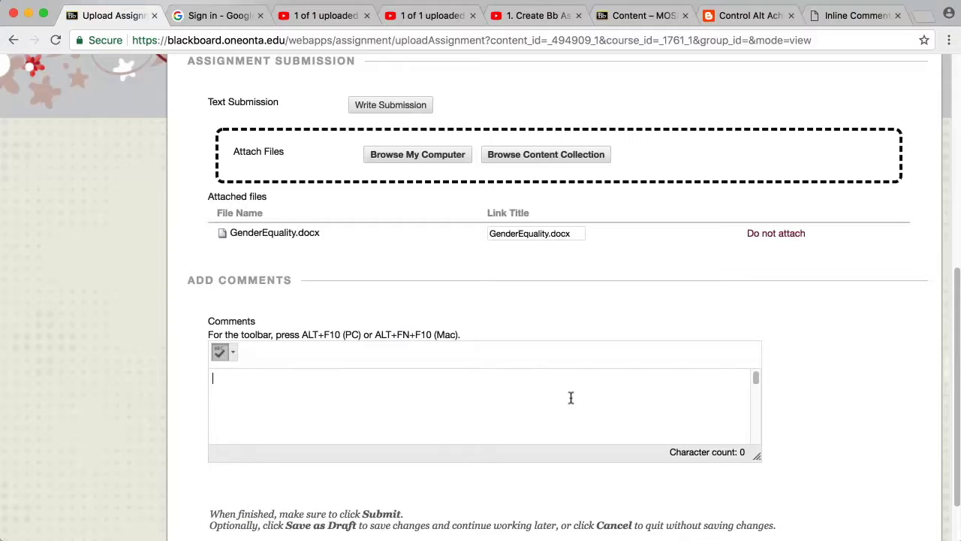
key("super+v")
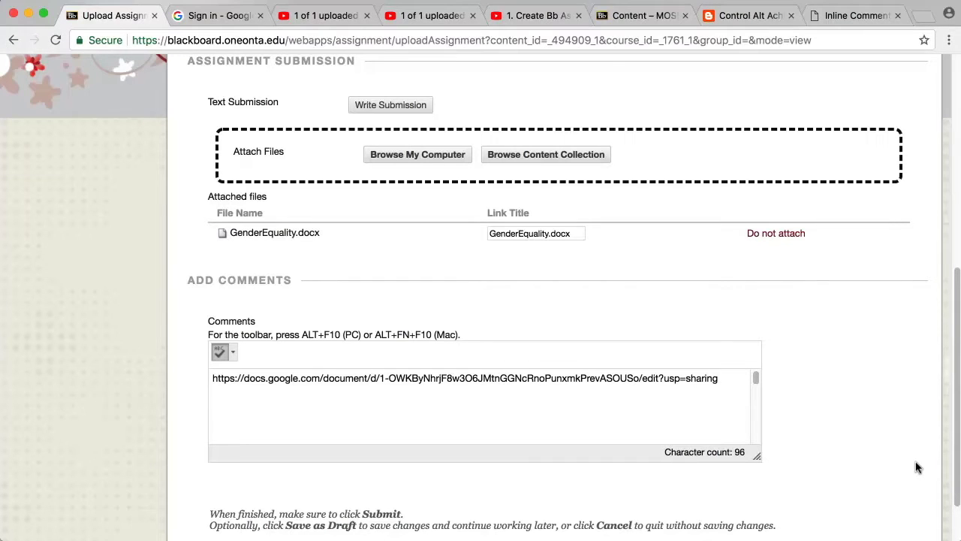
left_click_drag(957, 473, 957, 526)
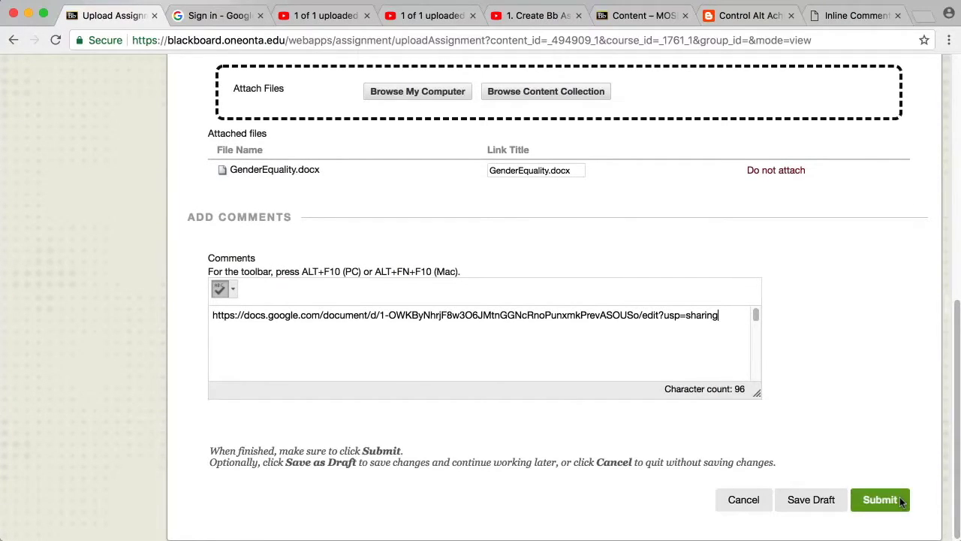
left_click(900, 497)
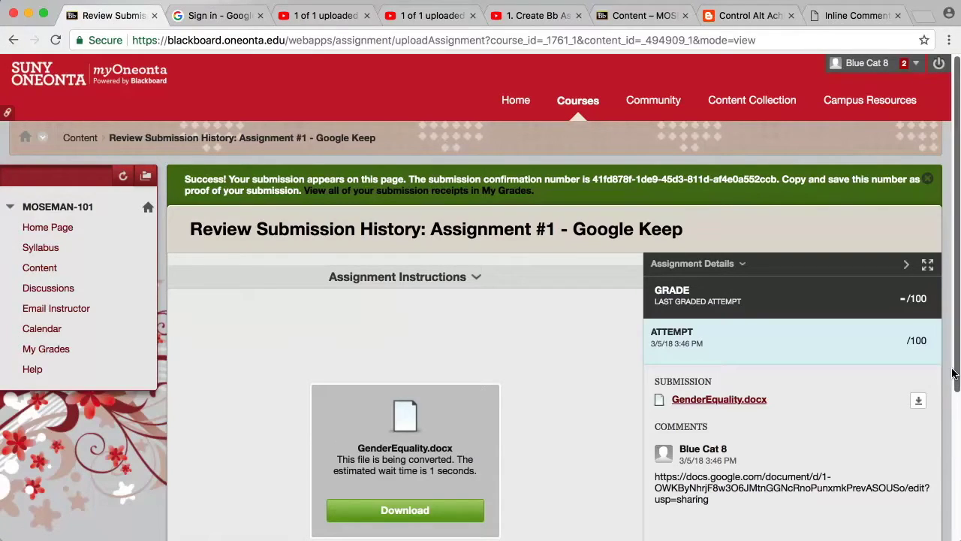
Scroll through the Assignment #1 submission record to confirm GenderEquality.docx and the shared Docs link comment
scroll(956, 388, "down", 2)
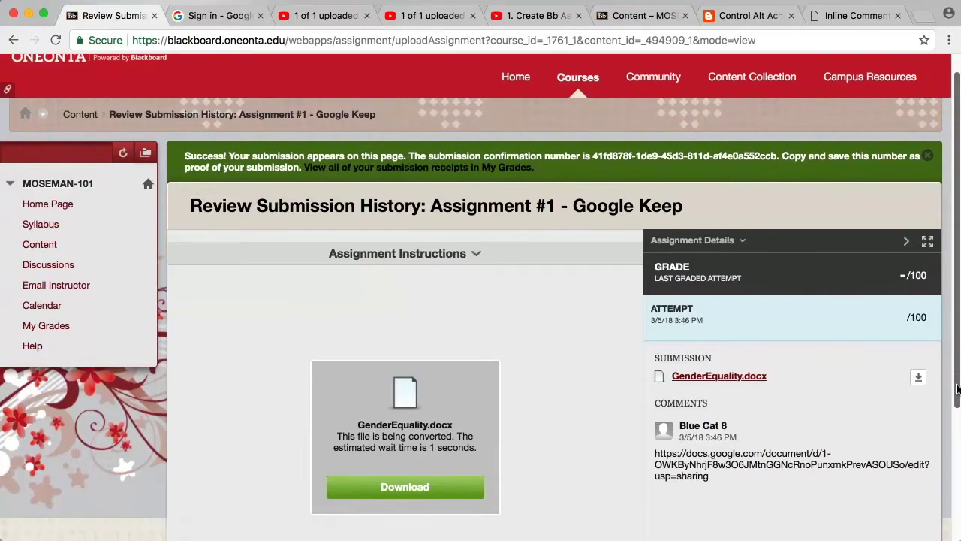
scroll(957, 388, "down", 5)
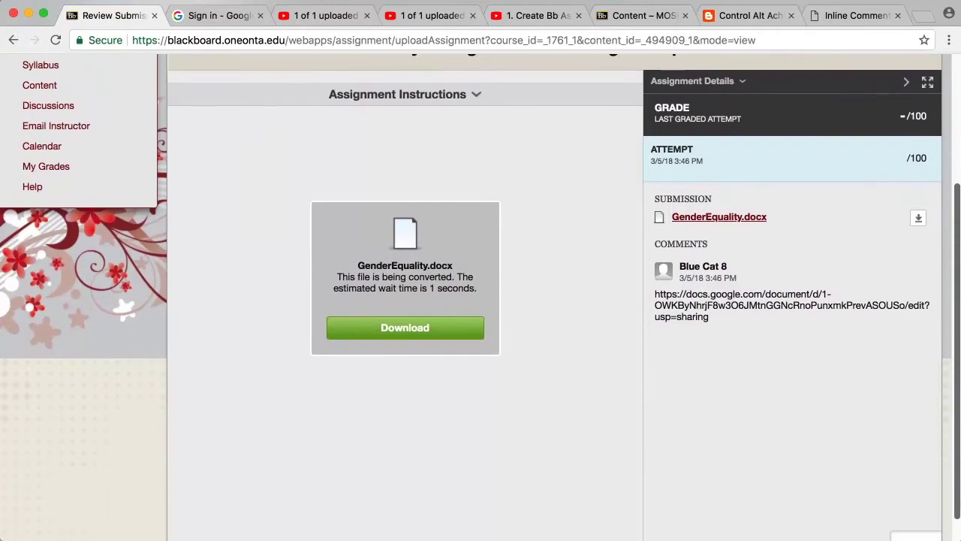
scroll(911, 450, "down", 1)
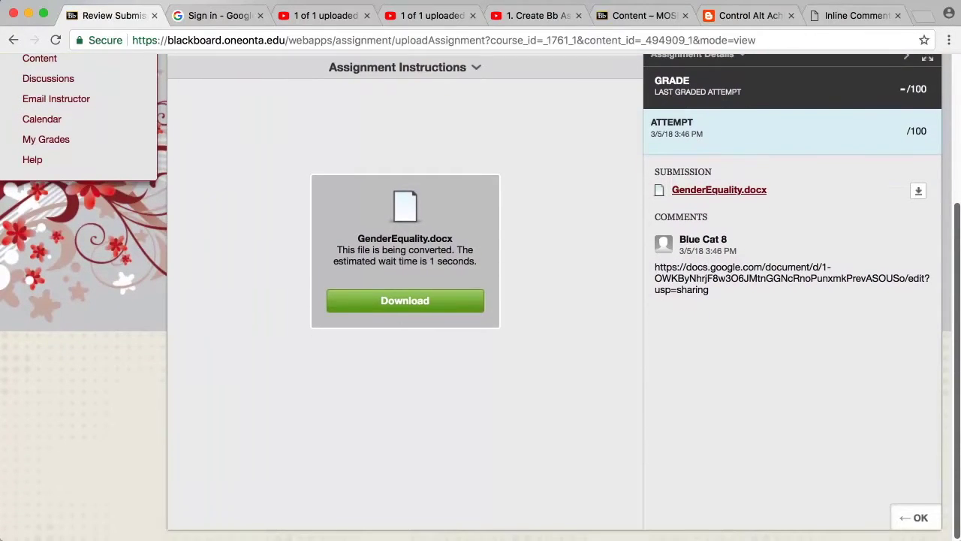
left_click(911, 522)
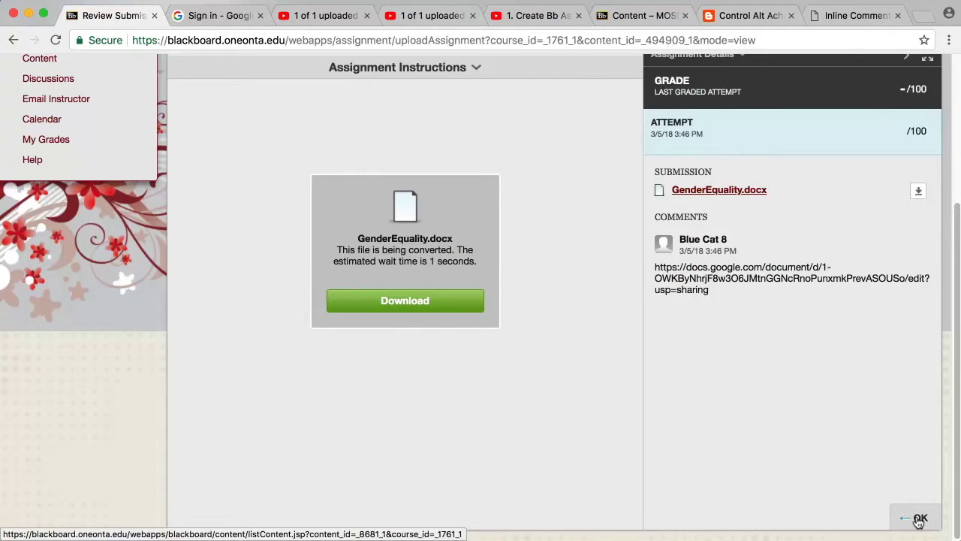